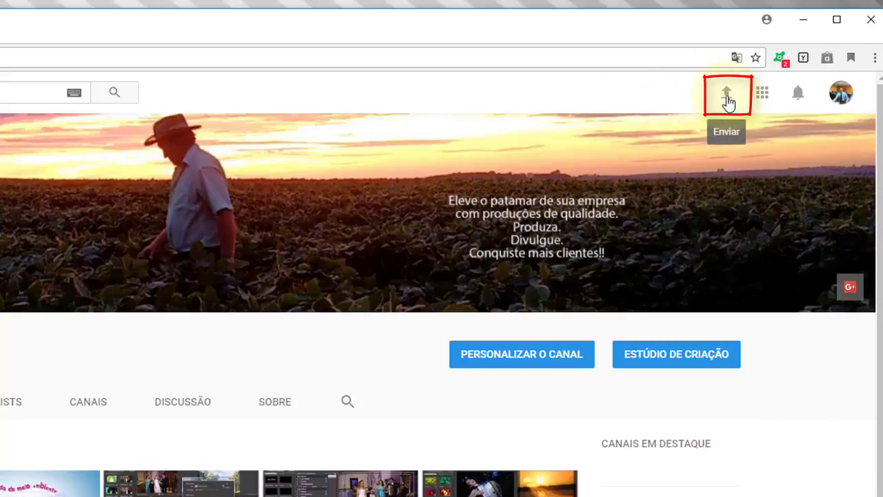
Upload the video file "Aula 13 - Edição por Computador.mp4" from the Aulas Youtuber folder
{"action": "left_click", "coordinate": [728, 101]}
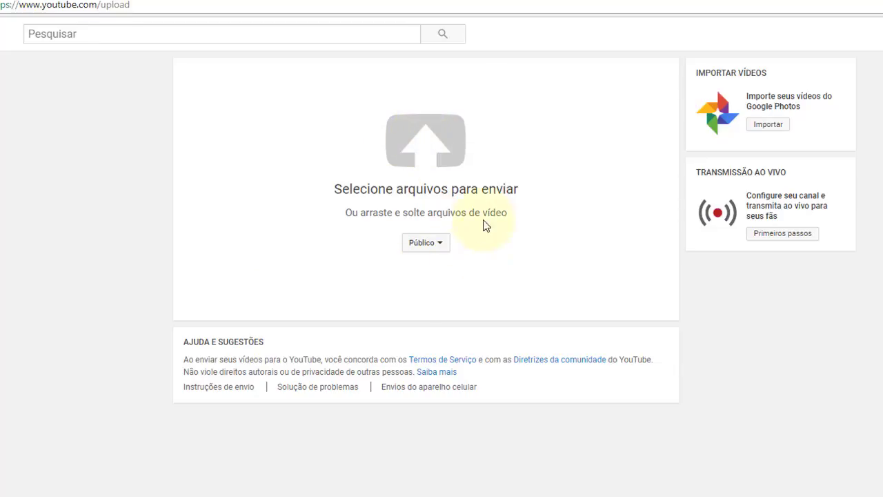
{"action": "left_click", "coordinate": [432, 156]}
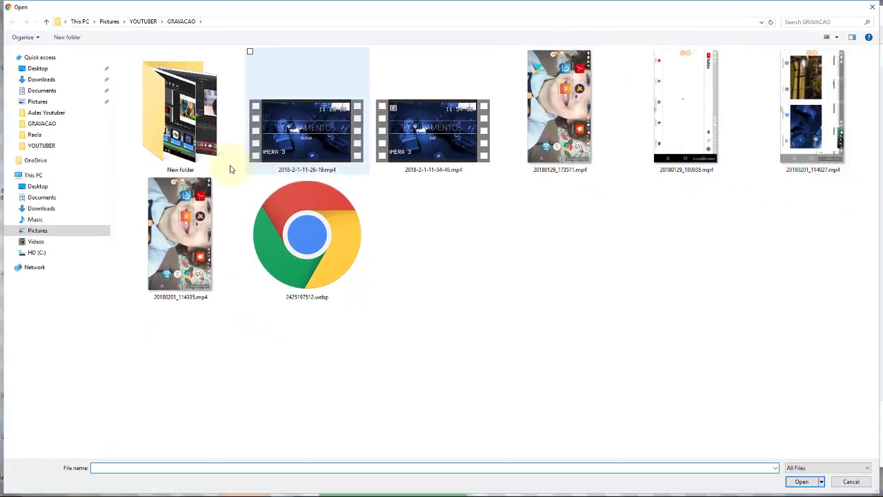
{"action": "left_click", "coordinate": [55, 113]}
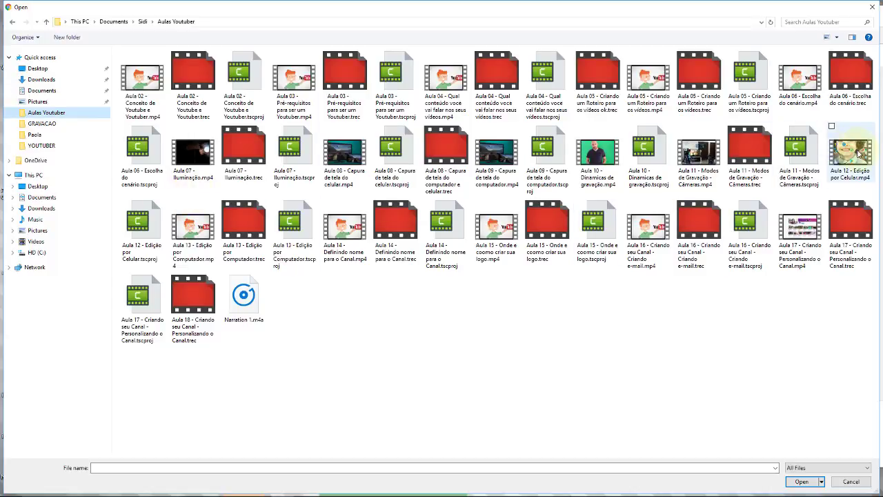
{"action": "left_click", "coordinate": [859, 156]}
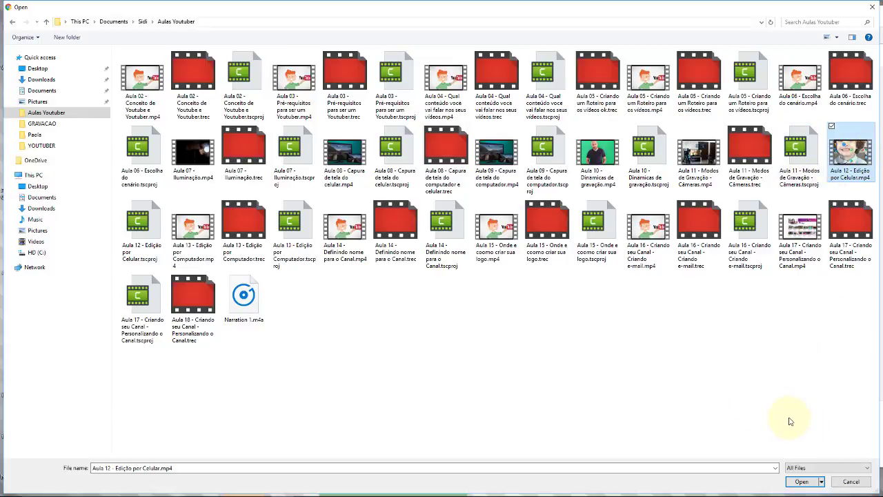
{"action": "key", "text": "Right"}
{"action": "key", "text": "Right"}
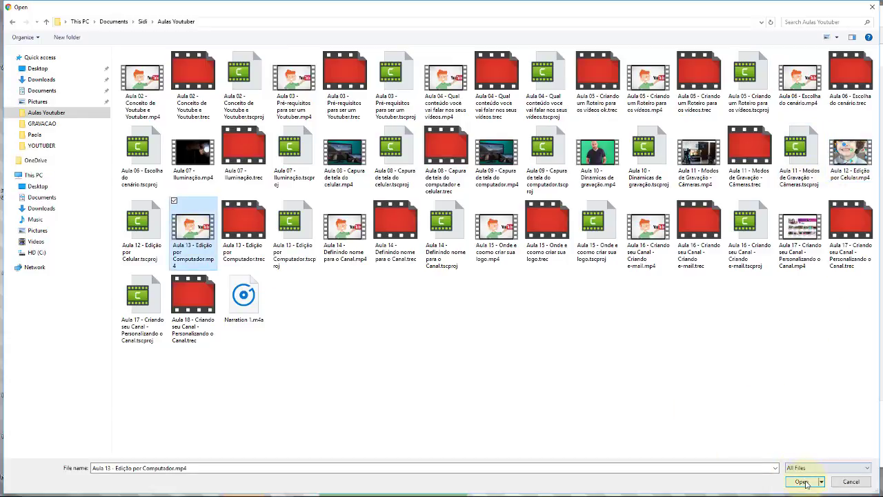
{"action": "left_click", "coordinate": [803, 481]}
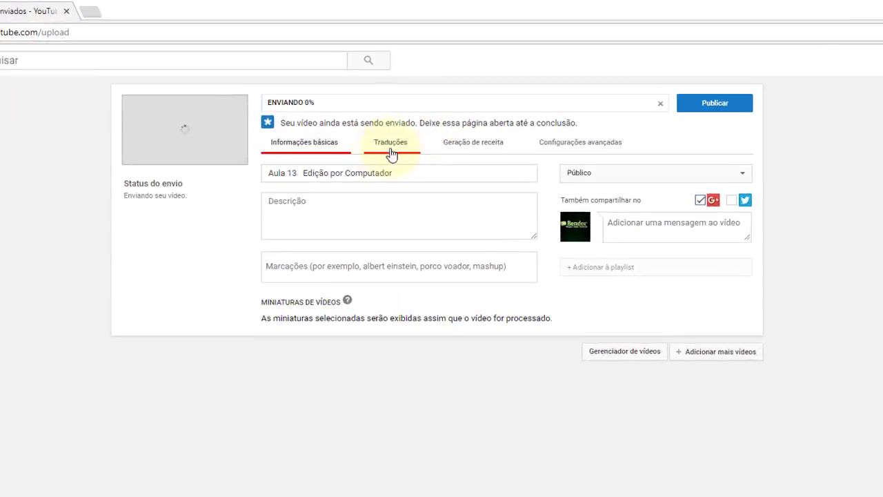
Look at the video's visibility choices and cancel its upload in progress
{"action": "left_click", "coordinate": [748, 173]}
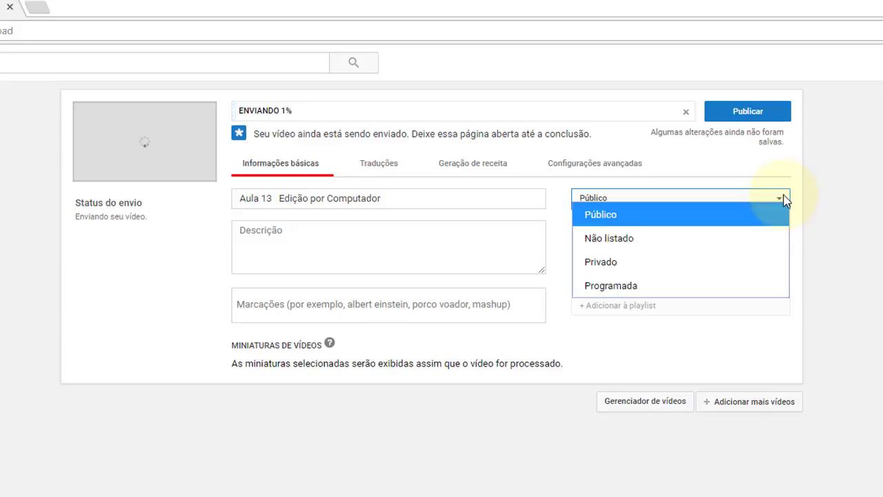
{"action": "left_click", "coordinate": [784, 199]}
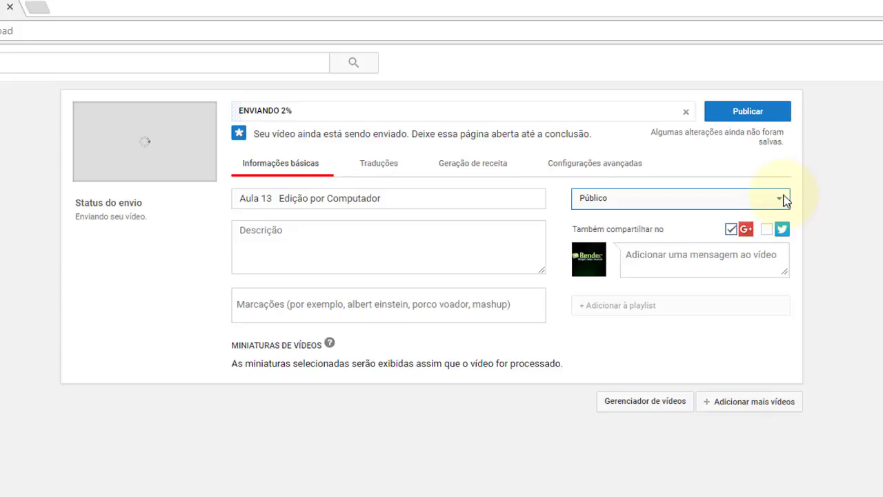
{"action": "left_click", "coordinate": [778, 199]}
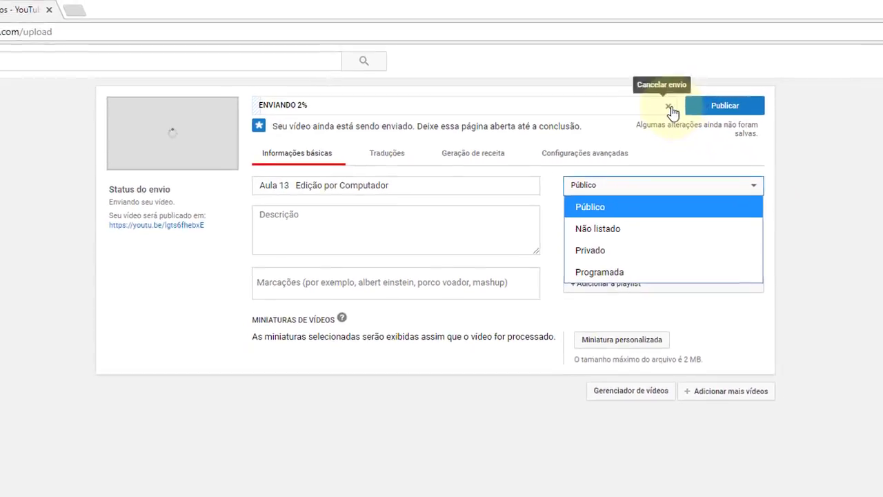
{"action": "left_click", "coordinate": [670, 109]}
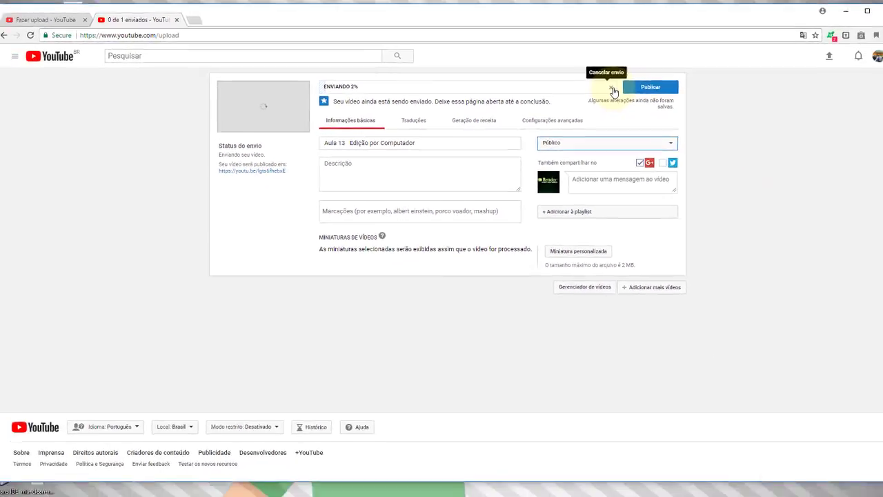
{"action": "left_click", "coordinate": [670, 109]}
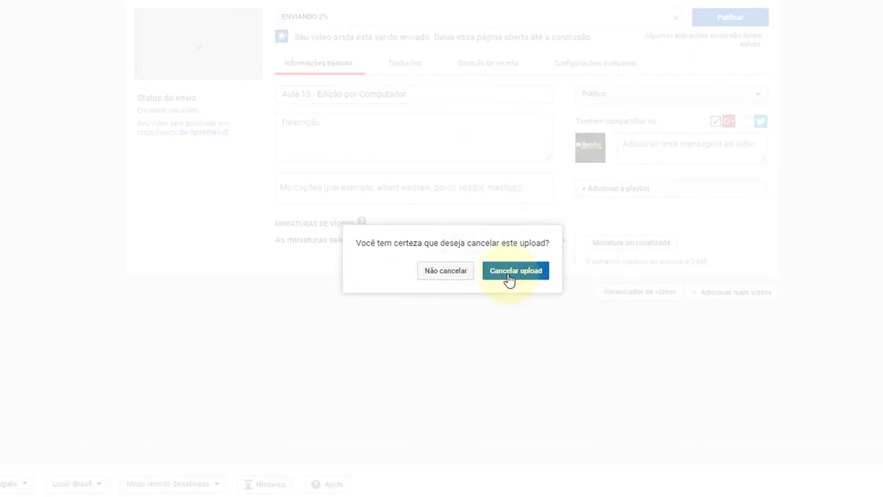
{"action": "left_click", "coordinate": [514, 271]}
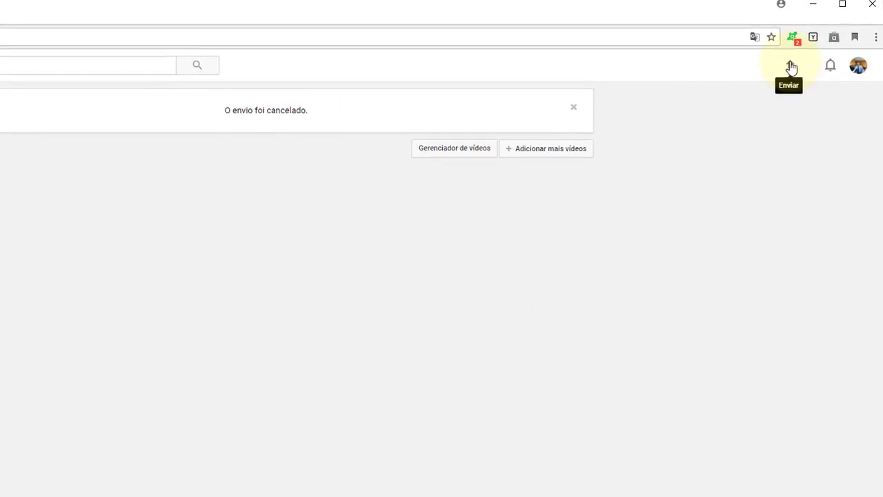
Start a new upload of "Aula 13 - Edição por Computador.mp4" with the visibility left as Público
{"action": "left_click", "coordinate": [791, 66]}
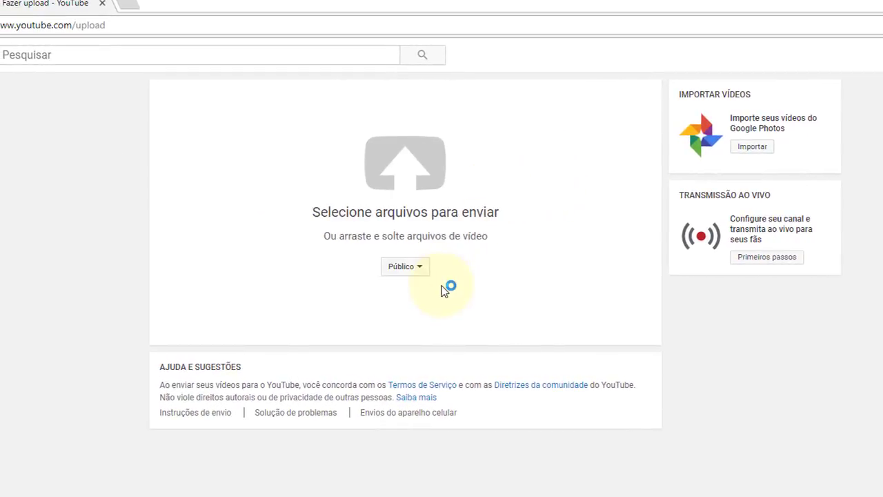
{"action": "left_click", "coordinate": [422, 271]}
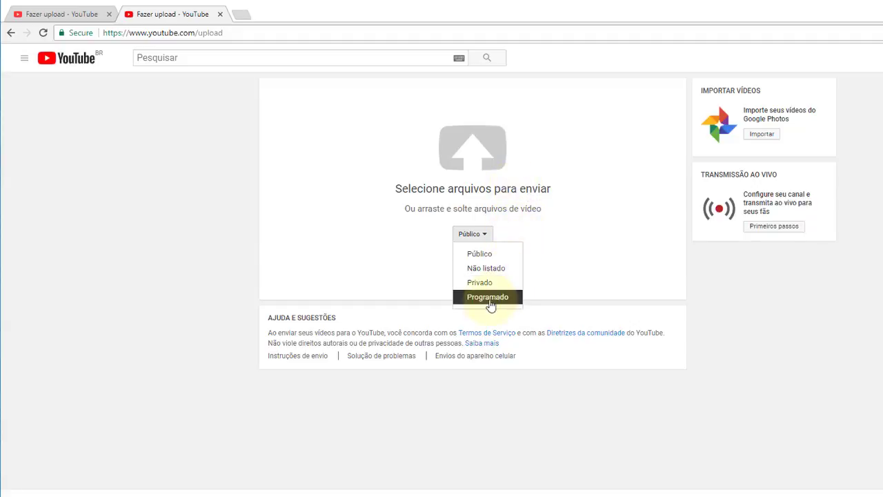
{"action": "left_click", "coordinate": [528, 232]}
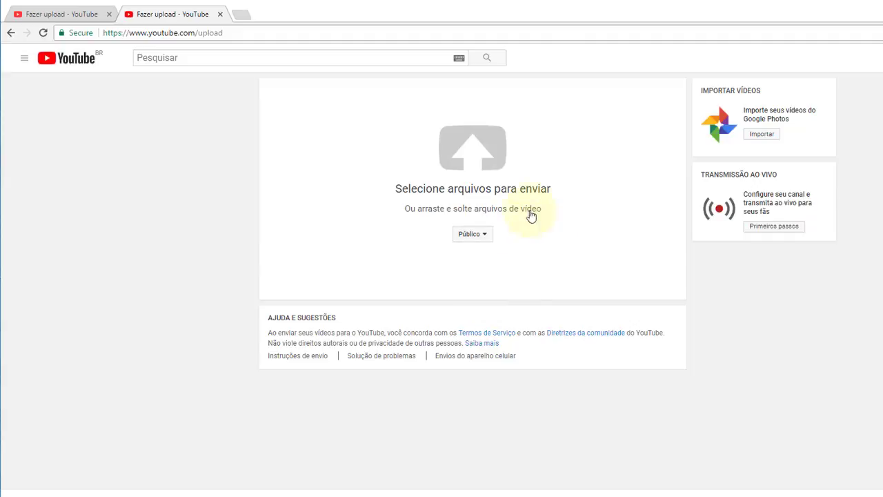
{"action": "left_click", "coordinate": [490, 158]}
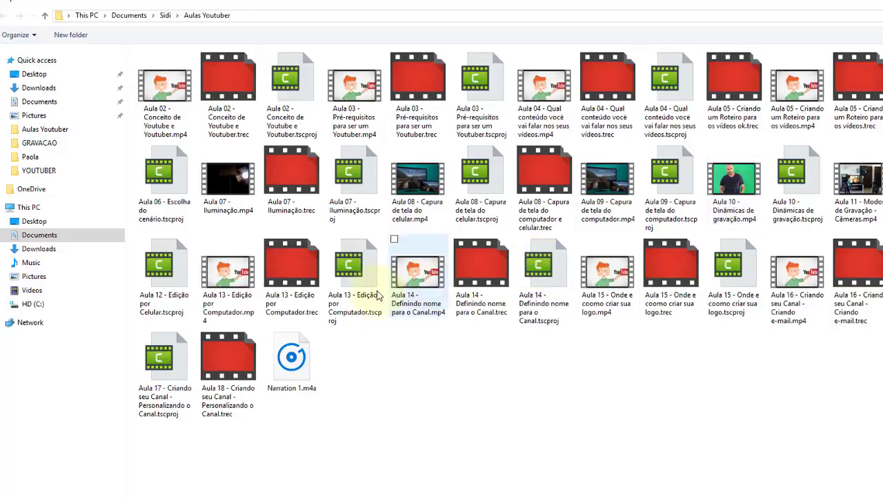
{"action": "double_click", "coordinate": [238, 262]}
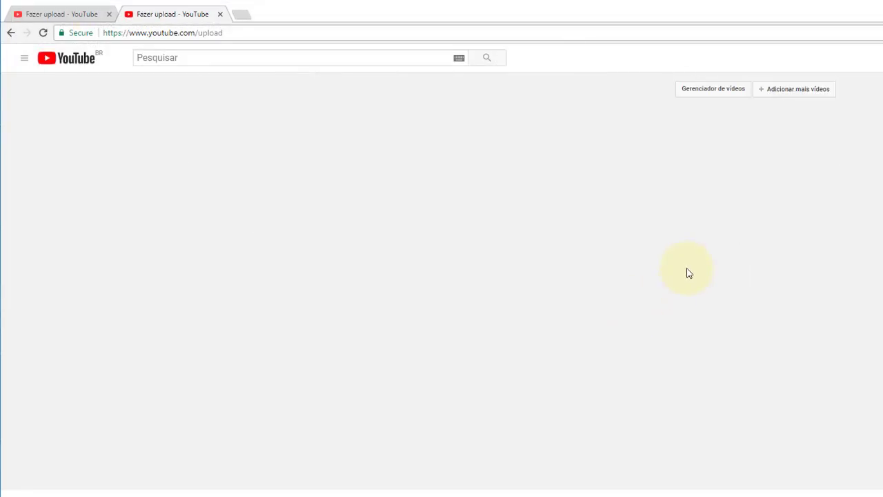
Replace "Aula 13" at the start of the video title with "Aprendendo"
{"action": "left_click", "coordinate": [526, 160]}
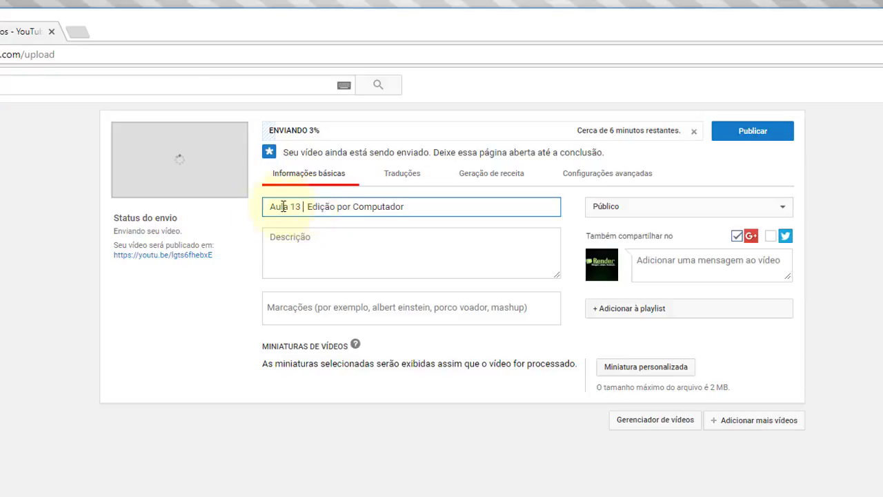
{"action": "key", "text": "shift+Home"}
{"action": "key", "text": "BackSpace"}
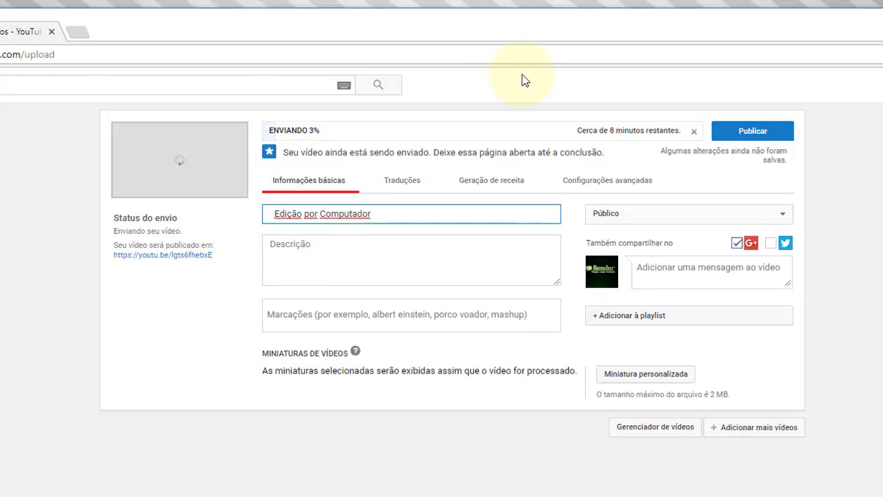
{"action": "type", "text": "Aprem"}
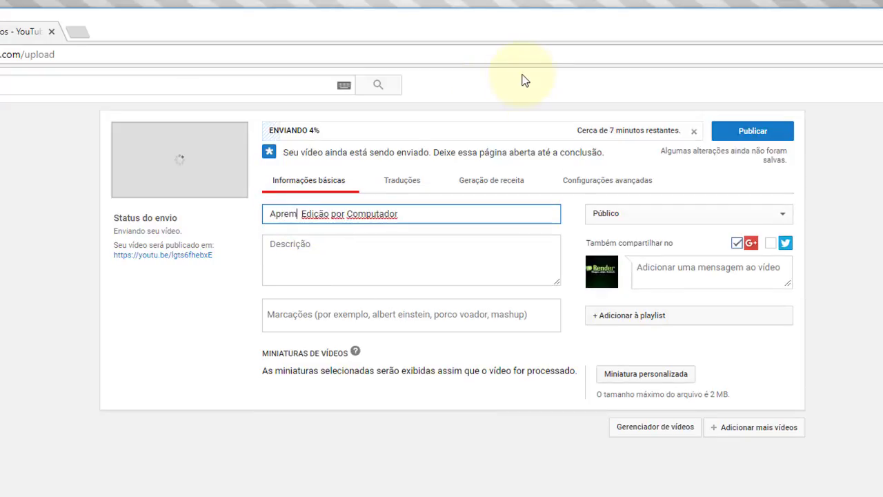
{"action": "key", "text": "BackSpace"}
{"action": "type", "text": "ndendo"}
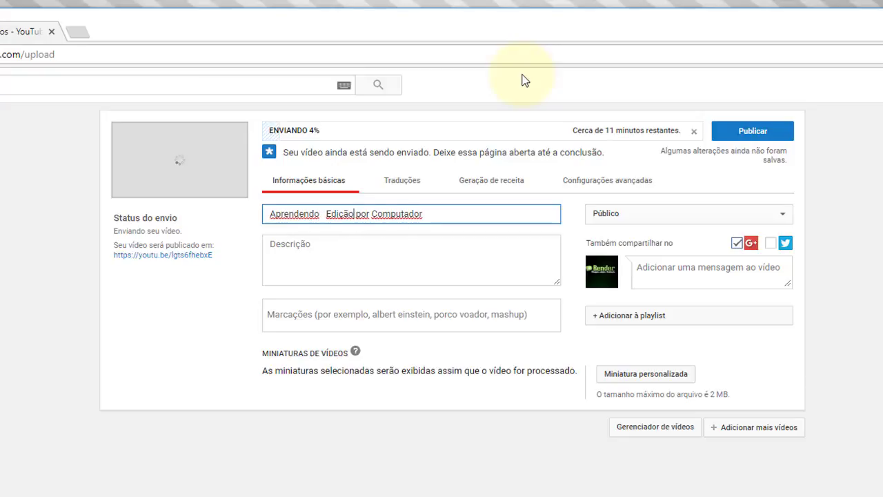
Insert "de vídeo" after "Edição" in the video title
{"action": "type", "text": "  Edição de v~ideo"}
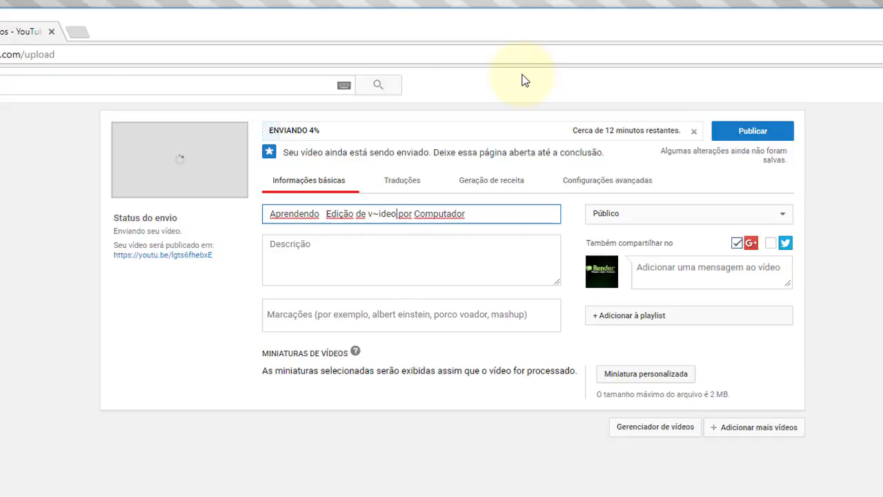
{"action": "key", "text": "BackSpace"}
{"action": "key", "text": "BackSpace"}
{"action": "key", "text": "BackSpace"}
{"action": "key", "text": "BackSpace"}
{"action": "key", "text": "BackSpace"}
{"action": "type", "text": "ídeo"}
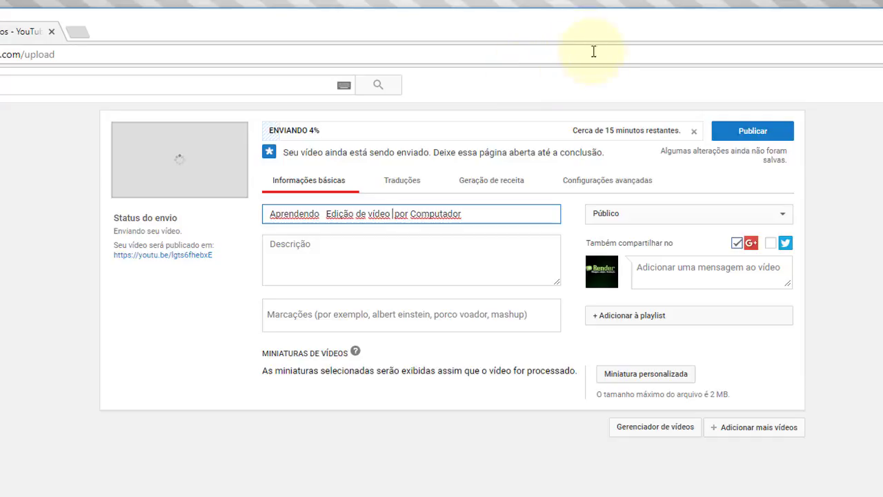
Move "Aprendendo" out of the title and write the description "Aprendenda a editar vídeos para youtube pelo seu computador"
{"action": "left_click", "coordinate": [427, 245]}
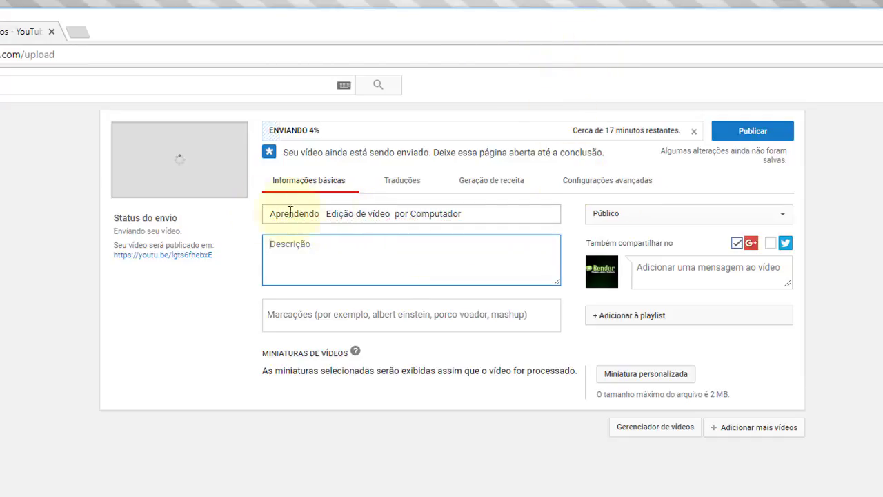
{"action": "double_click", "coordinate": [322, 213]}
{"action": "key", "text": "ctrl+c"}
{"action": "key", "text": "BackSpace"}
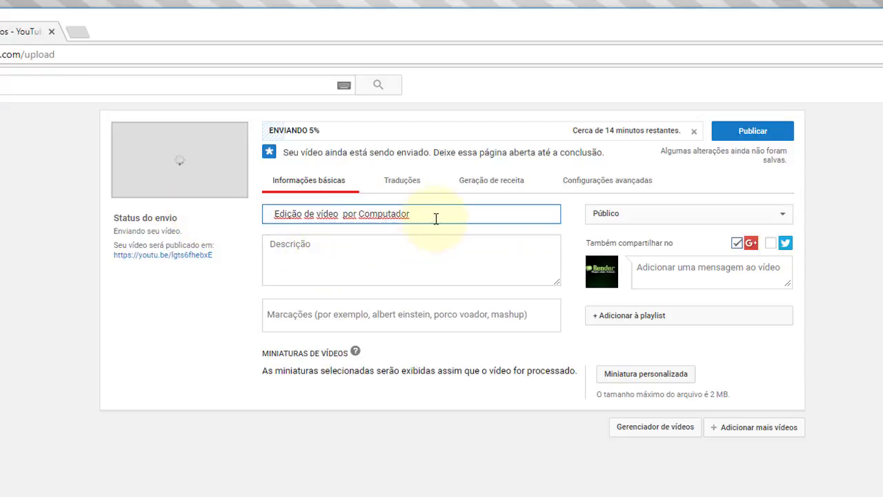
{"action": "left_click", "coordinate": [404, 260]}
{"action": "key", "text": "ctrl+v"}
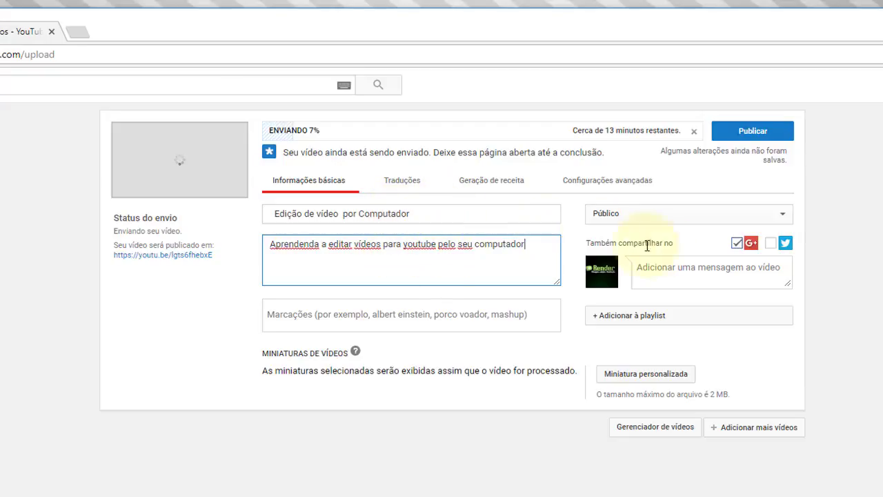
Try the visibility settings Público, Não listado and Privado for the video, highlighting its link while it is unlisted
{"action": "left_click", "coordinate": [783, 213]}
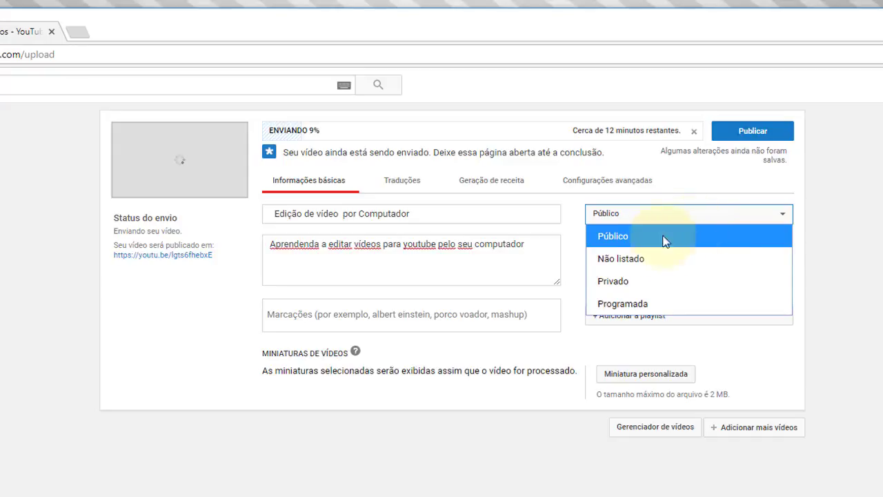
{"action": "left_click", "coordinate": [771, 235]}
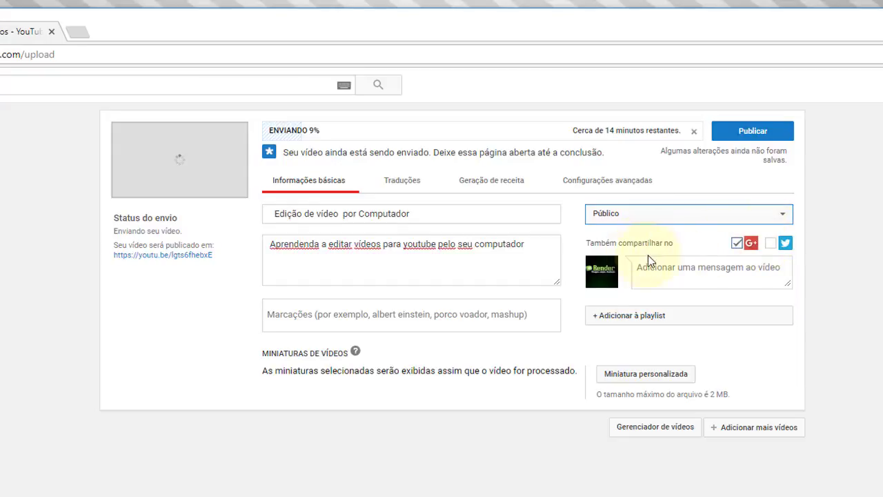
{"action": "left_click", "coordinate": [787, 214]}
{"action": "left_click", "coordinate": [701, 257]}
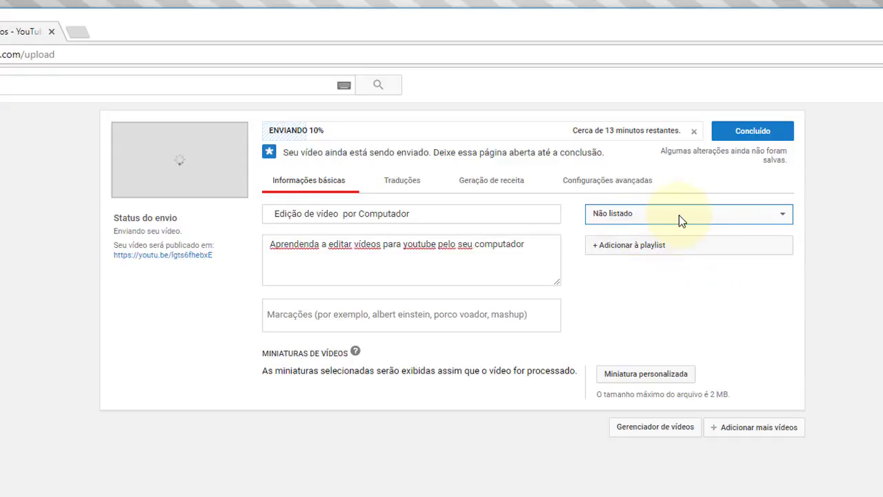
{"action": "left_click_drag", "start_coordinate": [224, 258], "coordinate": [111, 257]}
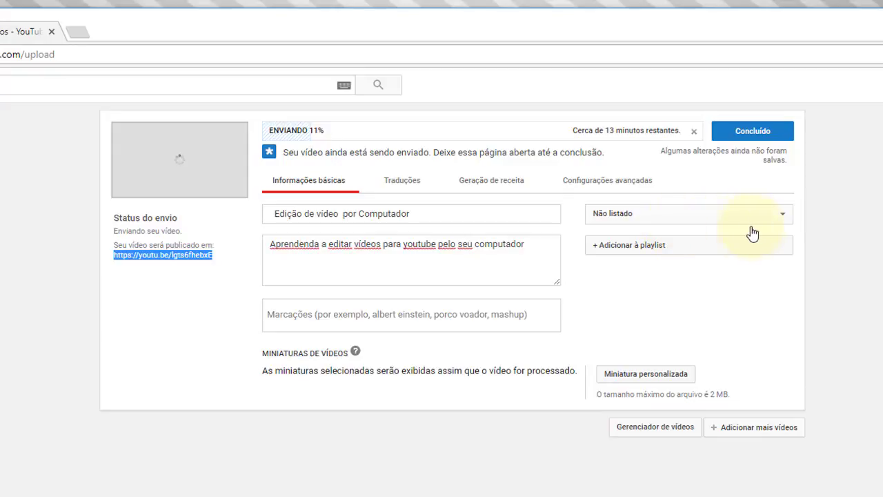
{"action": "left_click", "coordinate": [782, 215]}
{"action": "left_click", "coordinate": [703, 281]}
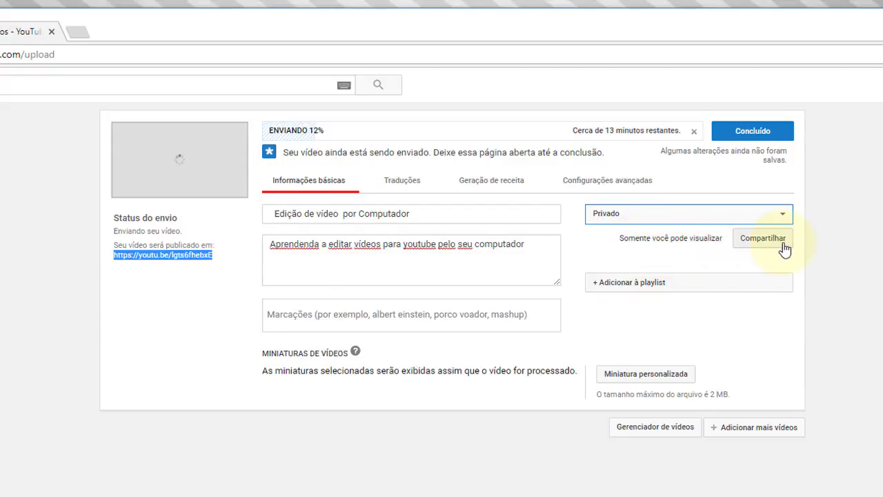
Set the video's visibility to Programada with the publication date 21 de fev de 2018
{"action": "left_click", "coordinate": [786, 214]}
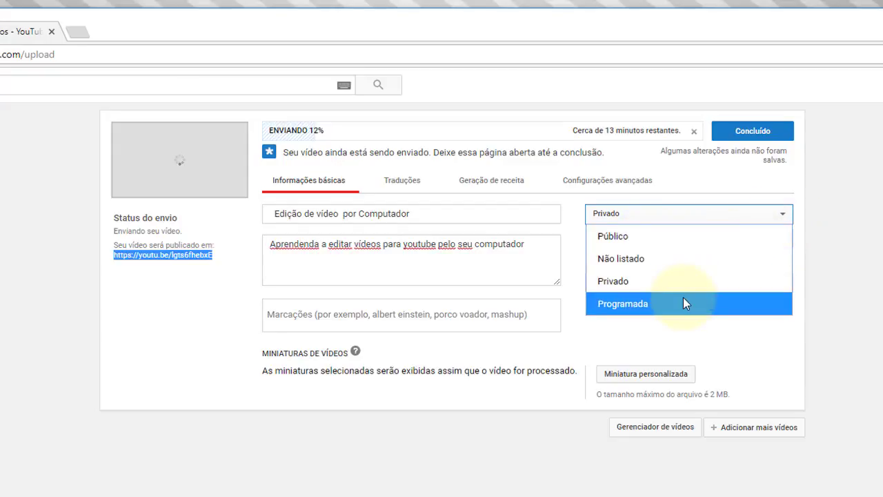
{"action": "left_click", "coordinate": [683, 300]}
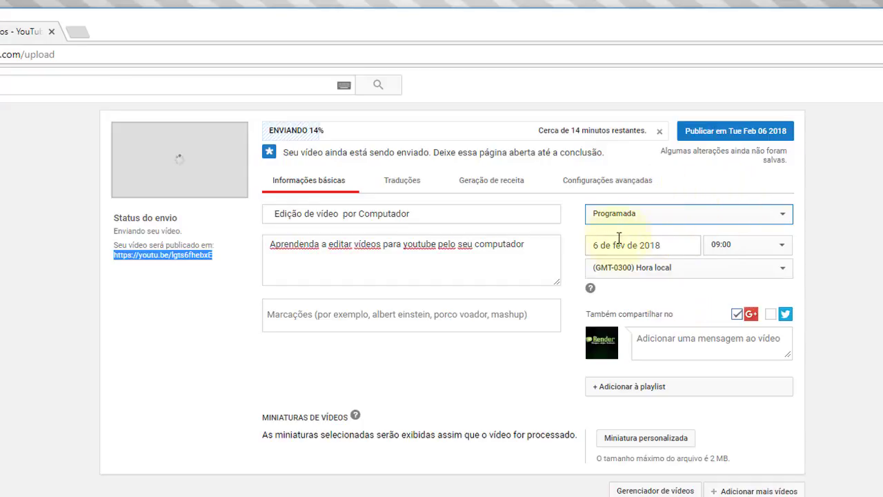
{"action": "left_click", "coordinate": [667, 249]}
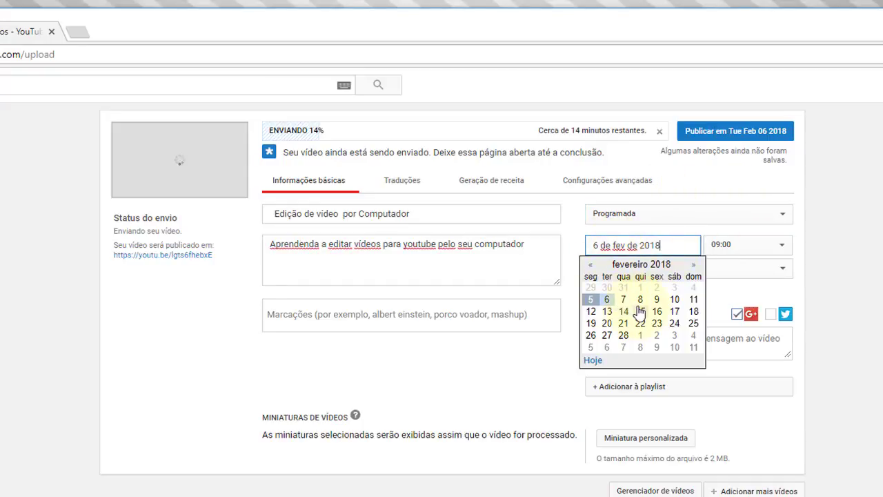
{"action": "left_click", "coordinate": [623, 324]}
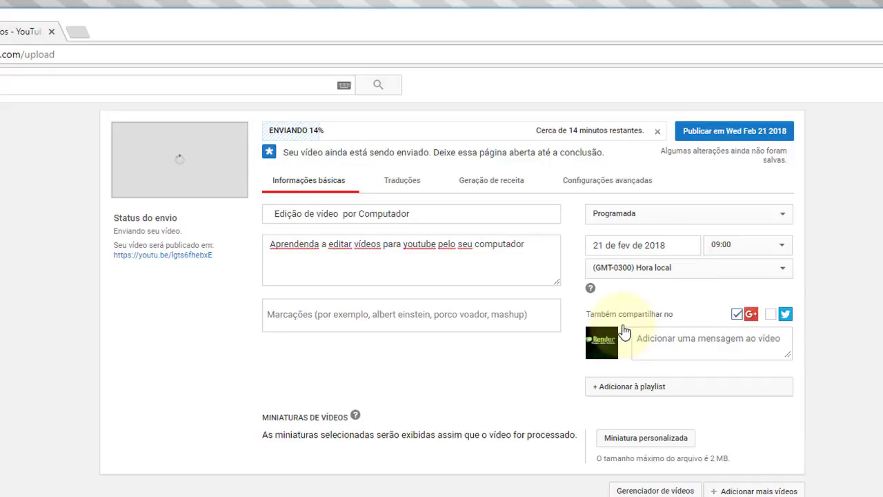
Set the scheduled publication time to 03:30 and switch the video's visibility to Público
{"action": "left_click", "coordinate": [777, 249]}
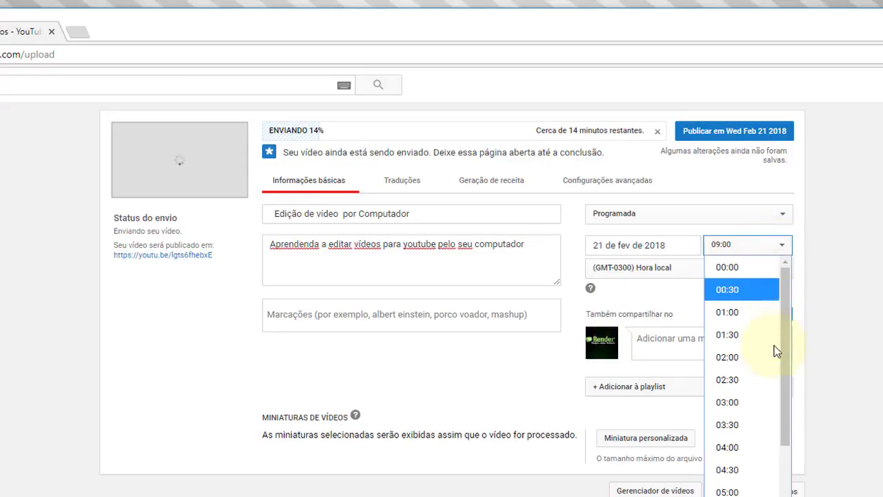
{"action": "left_click", "coordinate": [763, 425]}
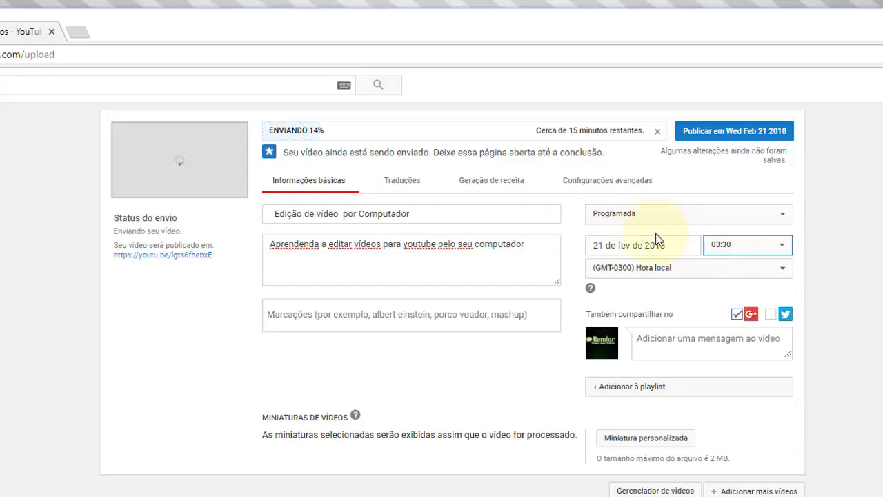
{"action": "left_click", "coordinate": [771, 219]}
{"action": "left_click", "coordinate": [690, 241]}
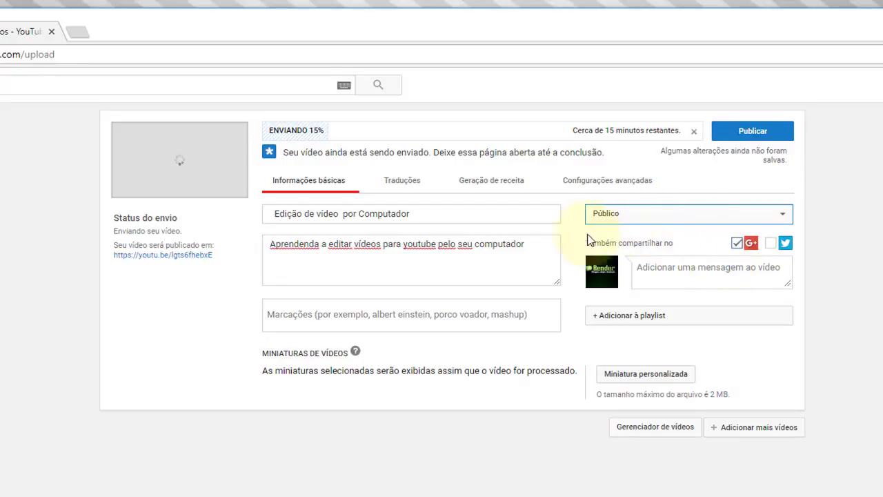
Add the tags "Edição" and "Youtube" to the video
{"action": "left_click", "coordinate": [500, 248]}
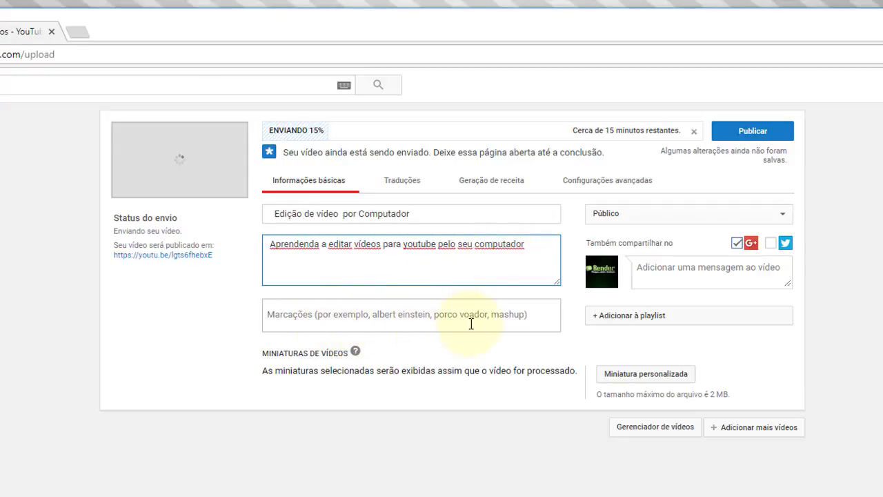
{"action": "left_click", "coordinate": [513, 322]}
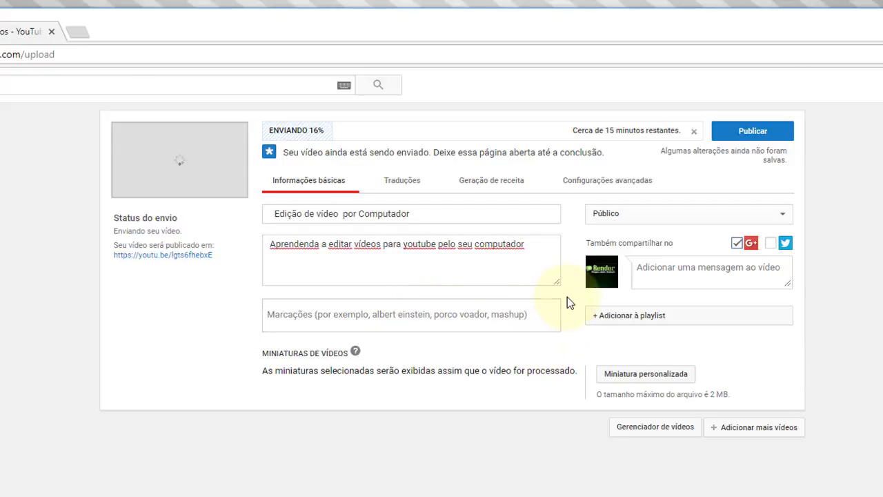
{"action": "type", "text": "Ediç"}
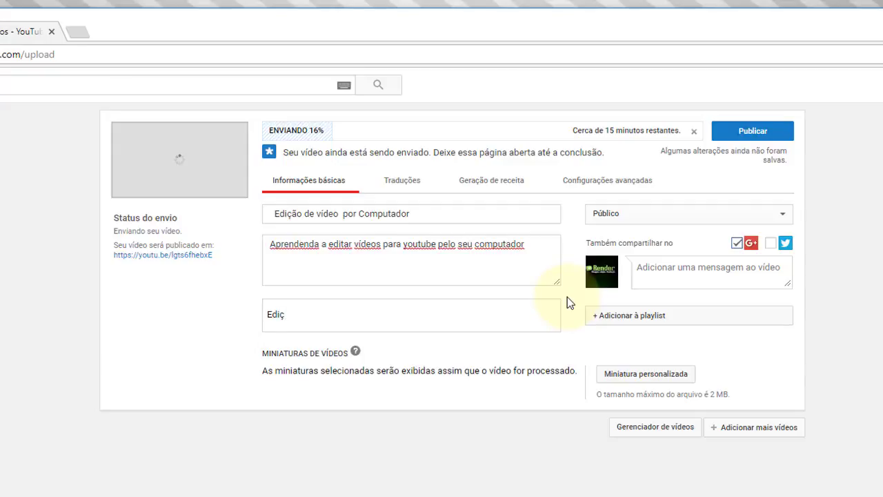
{"action": "type", "text": "ão"}
{"action": "key", "text": "Return"}
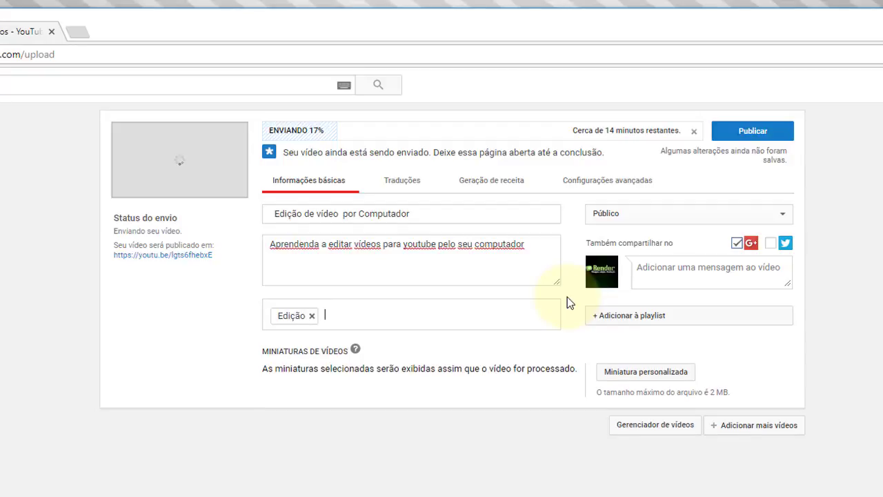
{"action": "type", "text": "edit"}
{"action": "type", "text": "Youtube"}
{"action": "key", "text": "Return"}
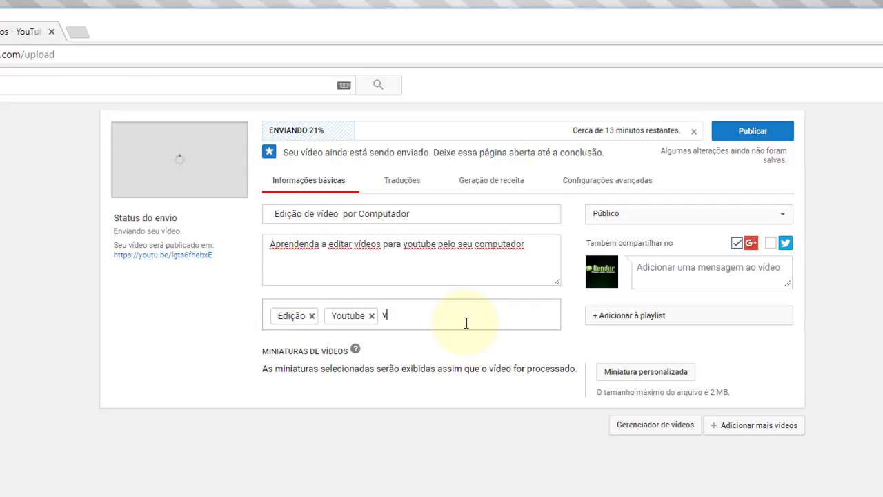
Add the tags "vídeo" and "dicas" to the video
{"action": "type", "text": "ídeo"}
{"action": "key", "text": "Return"}
{"action": "type", "text": "dica"}
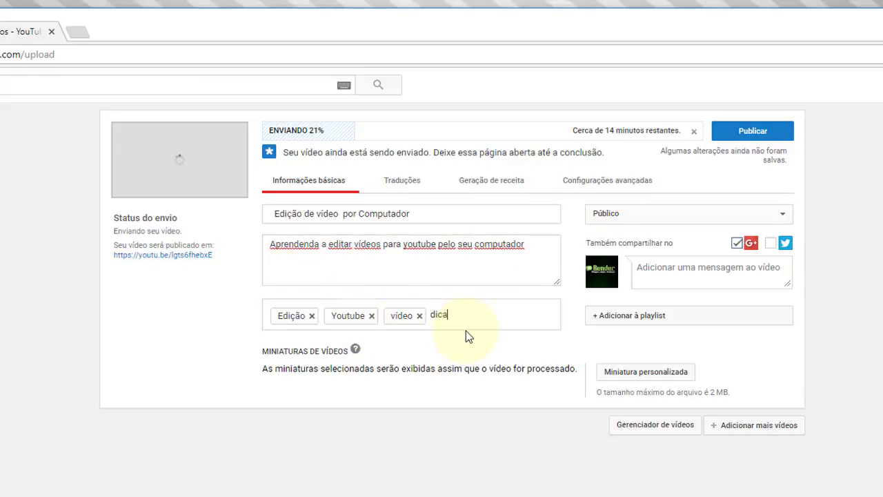
{"action": "type", "text": "s"}
{"action": "key", "text": "Return"}
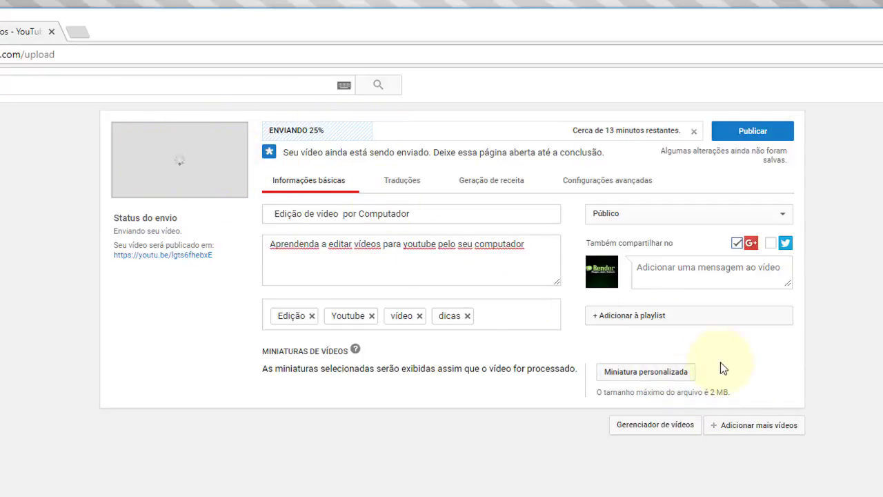
Try selecting FLYHF14HC9M9B7Q.LARGE.jpg from New folder inside GRAVACAO as the custom thumbnail, and cancel the file selection
{"action": "left_click", "coordinate": [680, 380]}
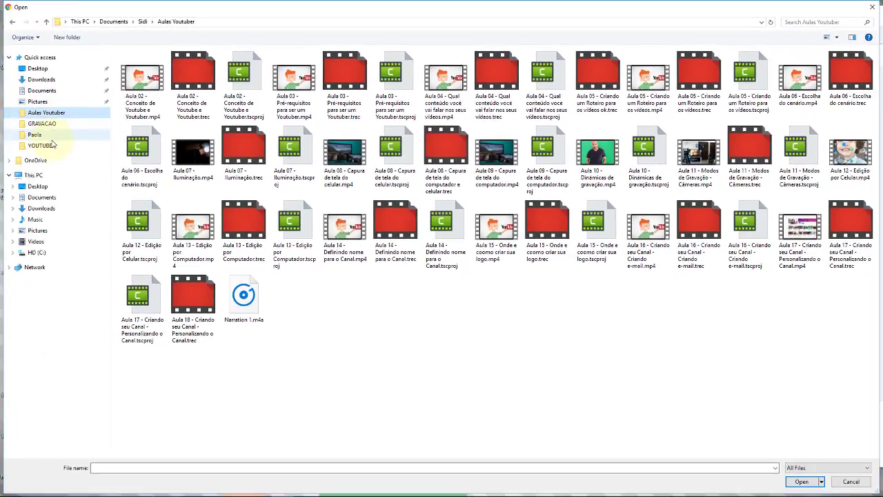
{"action": "left_click", "coordinate": [50, 135]}
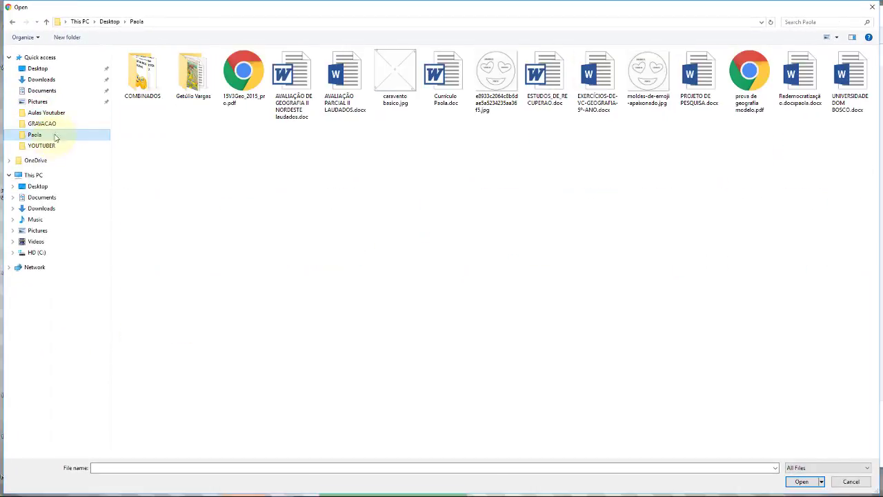
{"action": "left_click", "coordinate": [56, 128]}
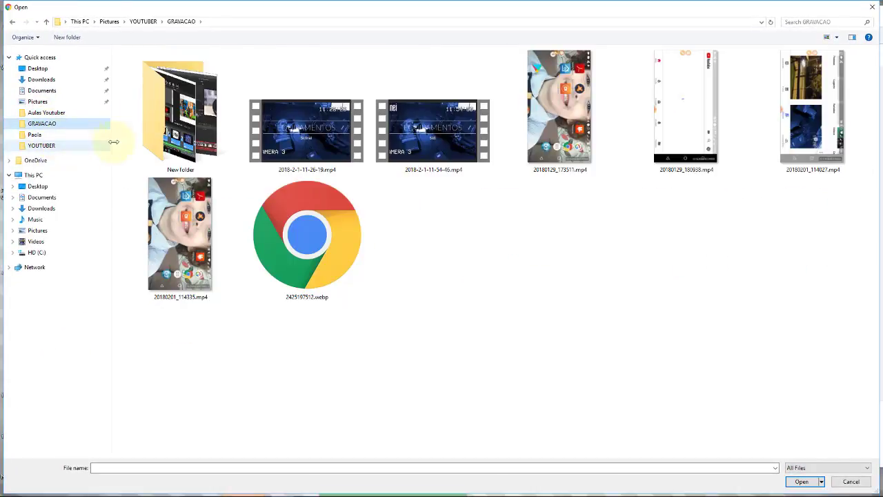
{"action": "double_click", "coordinate": [169, 123]}
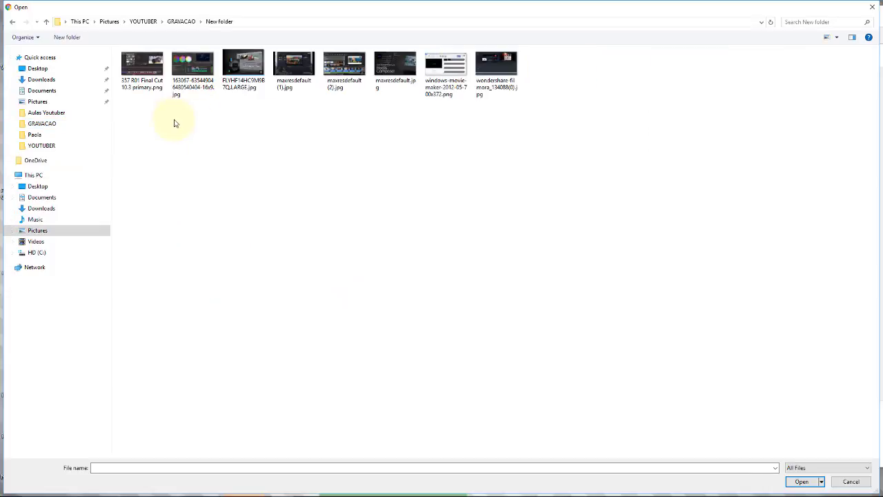
{"action": "left_click", "coordinate": [253, 66]}
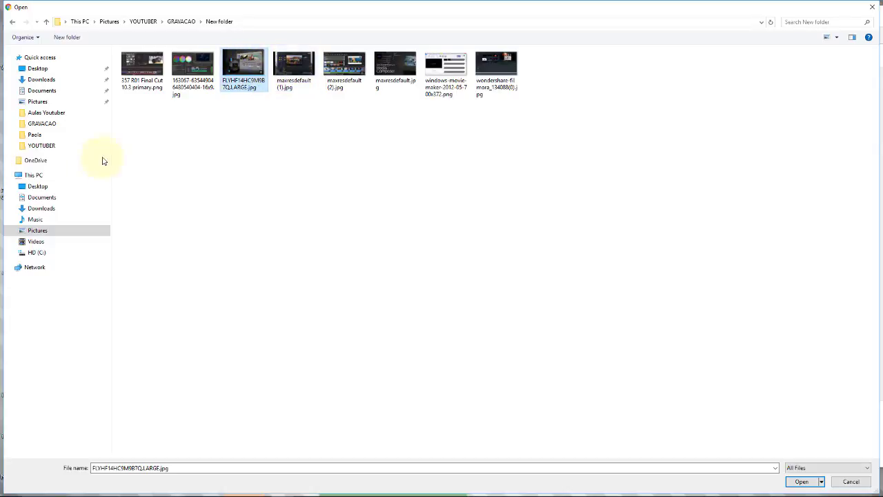
{"action": "left_click", "coordinate": [849, 481]}
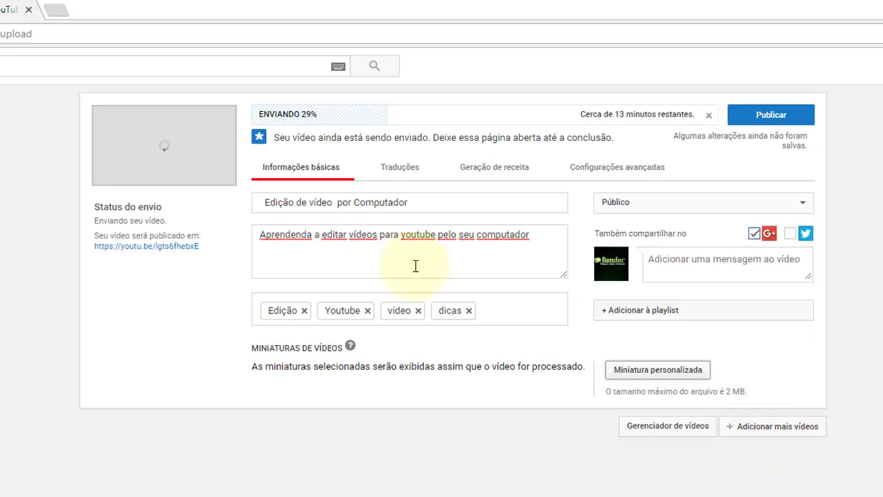
Add "Aula 10 - Dinâmicas de gravação.mp4" as a second upload and expand its details
{"action": "left_click", "coordinate": [789, 429]}
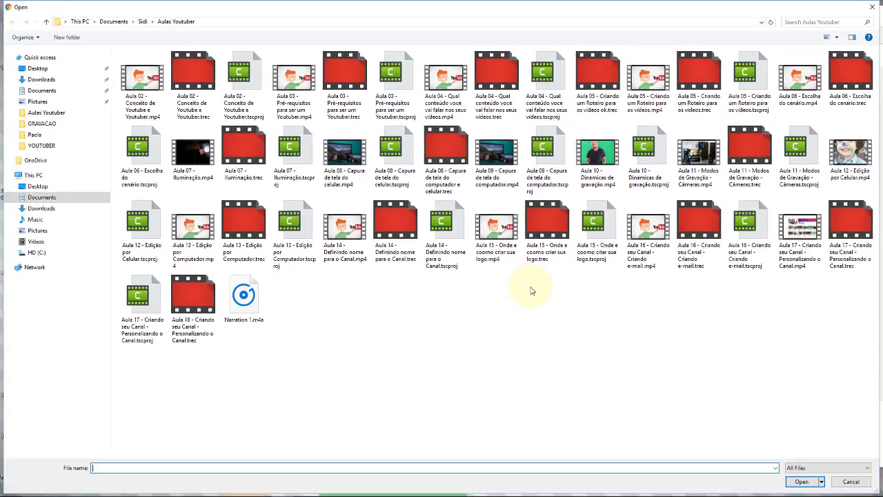
{"action": "left_click", "coordinate": [598, 153]}
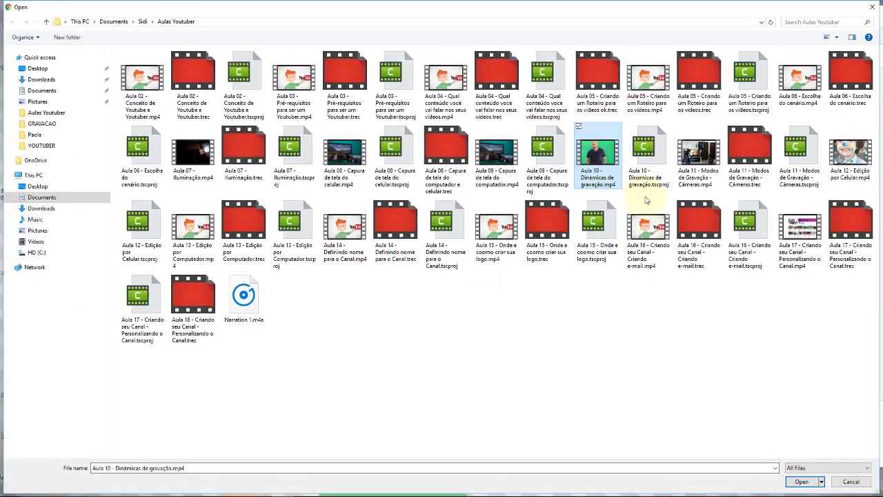
{"action": "left_click", "coordinate": [801, 482]}
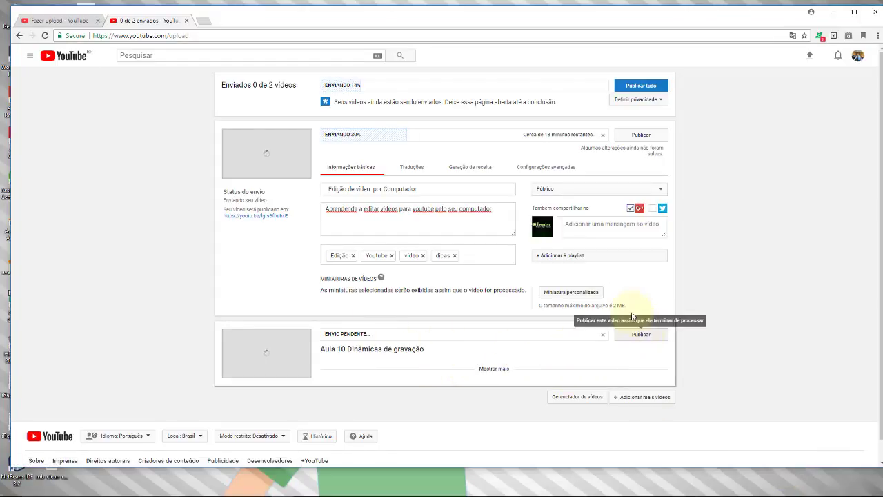
{"action": "left_click", "coordinate": [497, 371]}
{"action": "scroll", "coordinate": [724, 345], "scroll_direction": "down", "scroll_amount": 3}
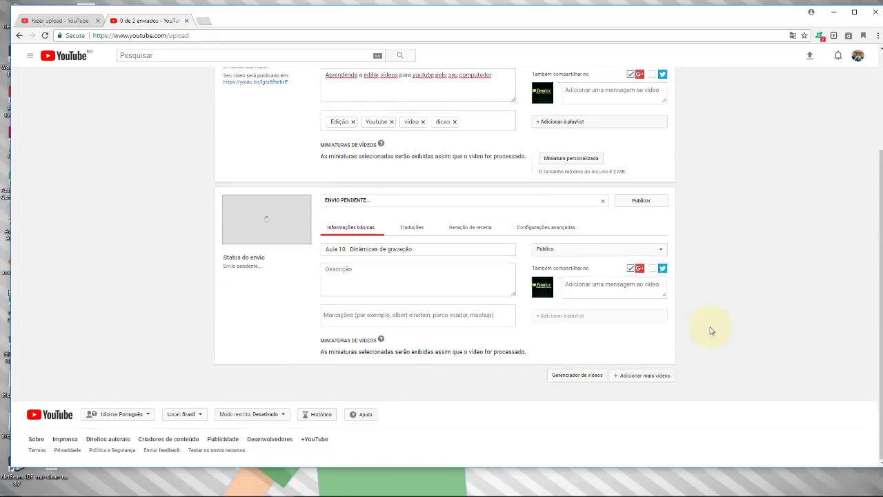
Check the second video's visibility options, title, description and tags fields, and cancel its upload
{"action": "left_click", "coordinate": [659, 253]}
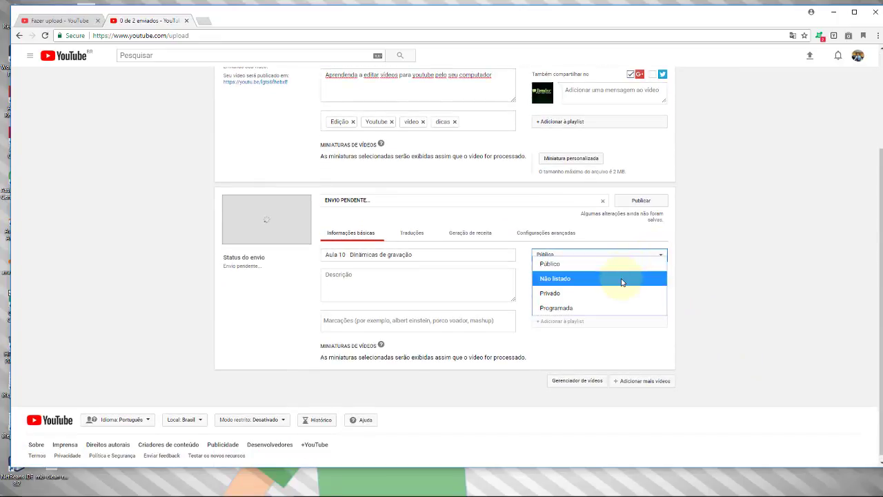
{"action": "left_click", "coordinate": [769, 255]}
{"action": "left_click_drag", "start_coordinate": [457, 257], "coordinate": [292, 256]}
{"action": "left_click", "coordinate": [384, 273]}
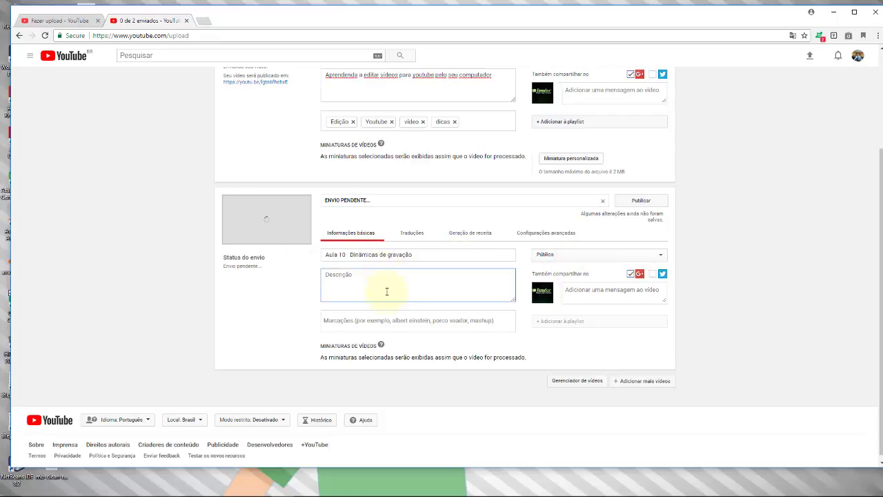
{"action": "left_click", "coordinate": [397, 321]}
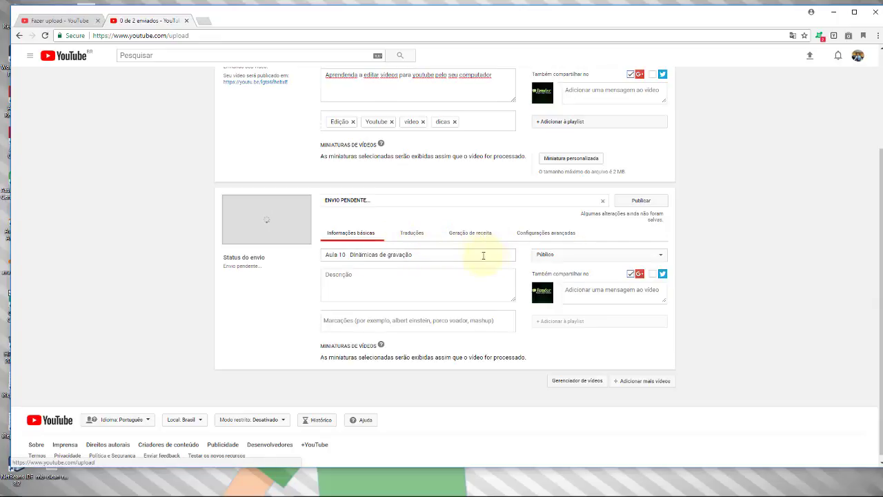
{"action": "left_click", "coordinate": [602, 204]}
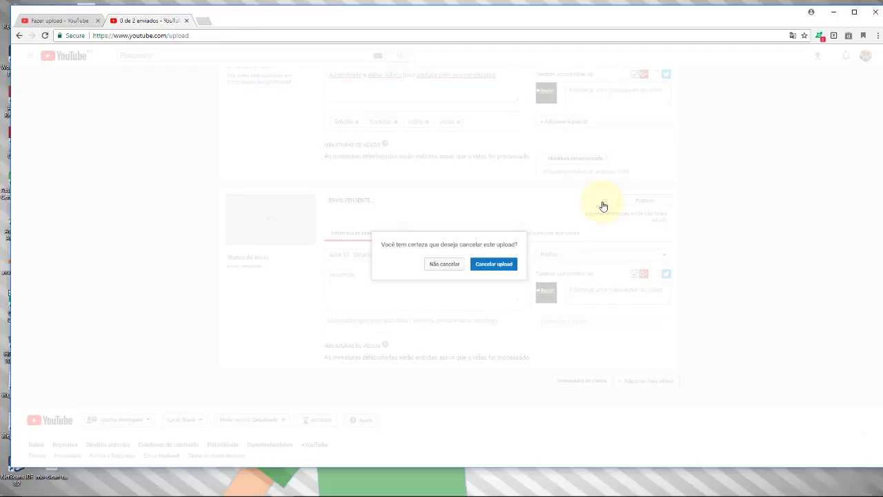
{"action": "left_click", "coordinate": [506, 264]}
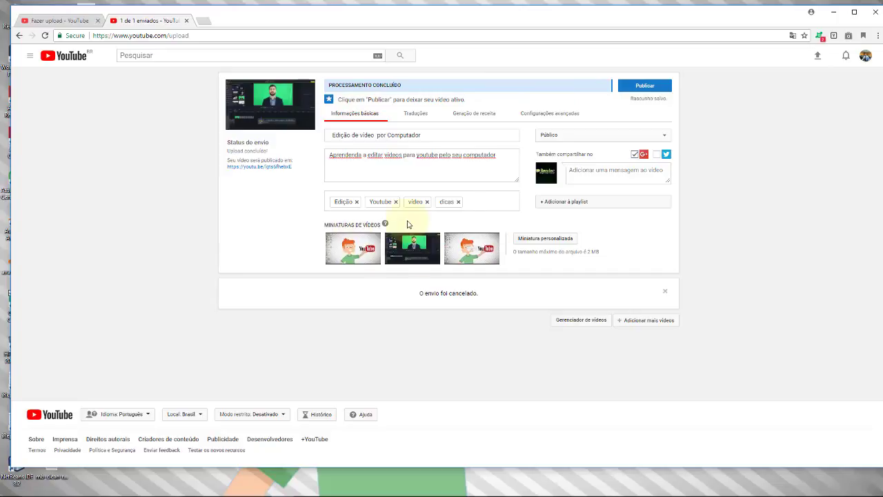
Try the suggested thumbnails and choose the third one for the "Edição de vídeo por Computador" video
{"action": "mouse_move", "coordinate": [353, 254]}
{"action": "left_click", "coordinate": [351, 255]}
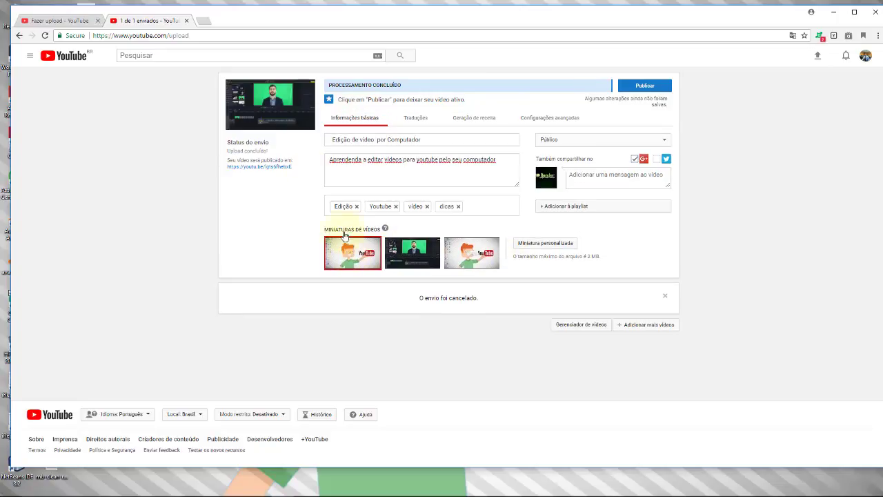
{"action": "left_click", "coordinate": [415, 259]}
{"action": "left_click", "coordinate": [478, 262]}
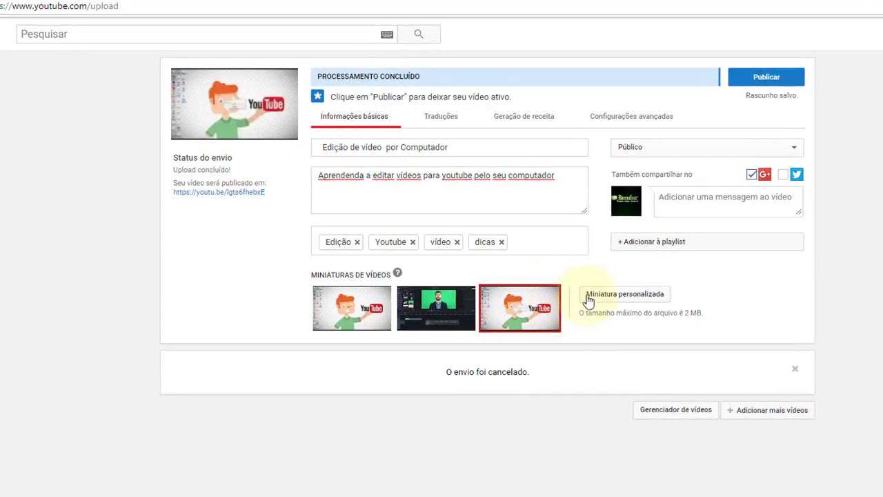
{"action": "left_click", "coordinate": [631, 295]}
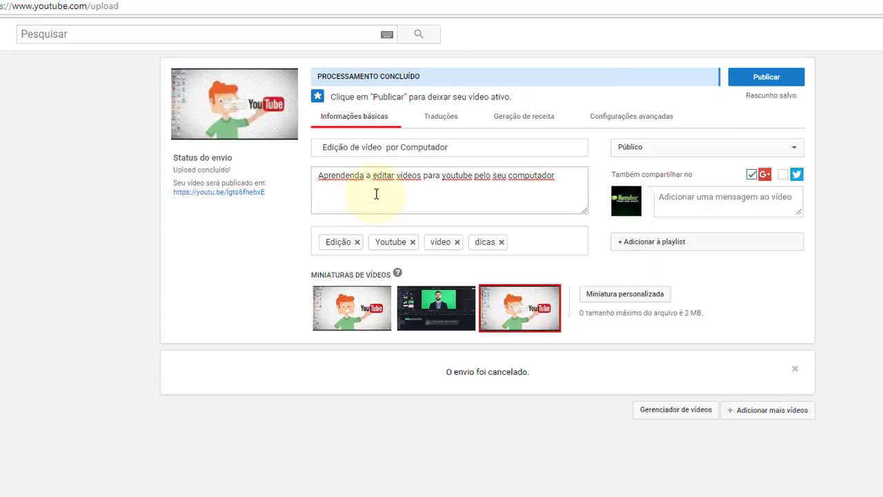
Open YouTube in a new tab and search for the content creator's name
{"action": "left_click", "coordinate": [142, 3]}
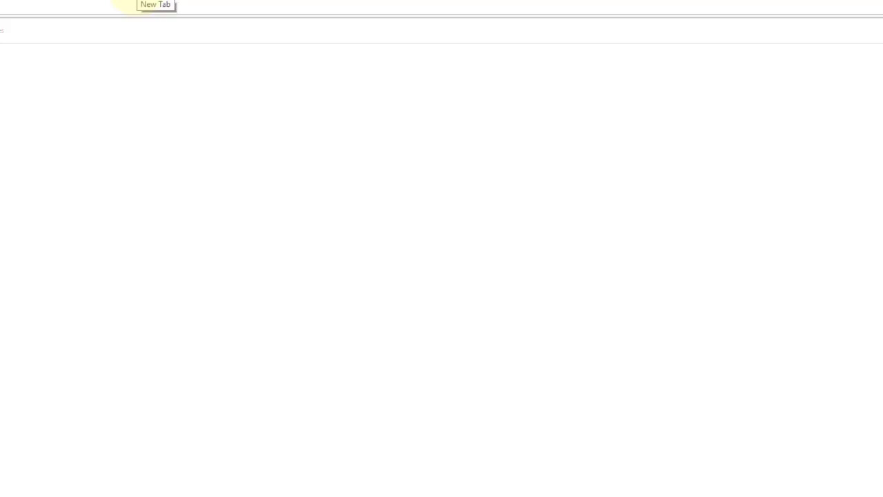
{"action": "type", "text": "y"}
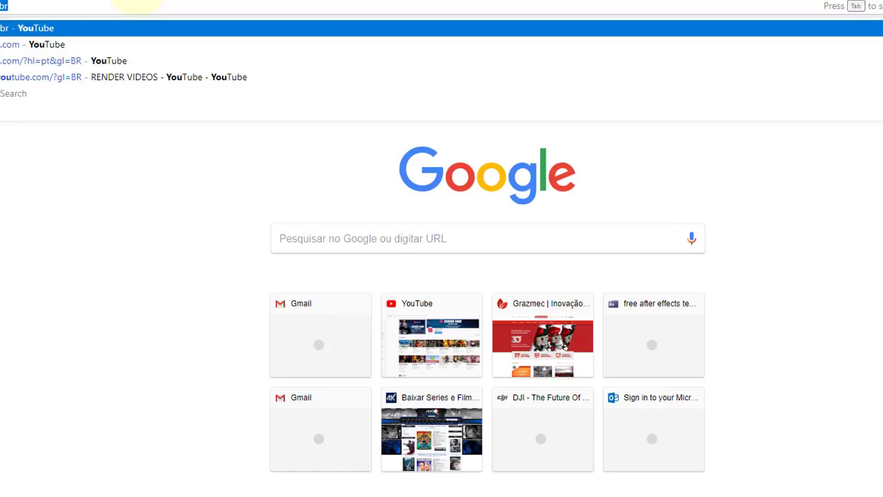
{"action": "key", "text": "Return"}
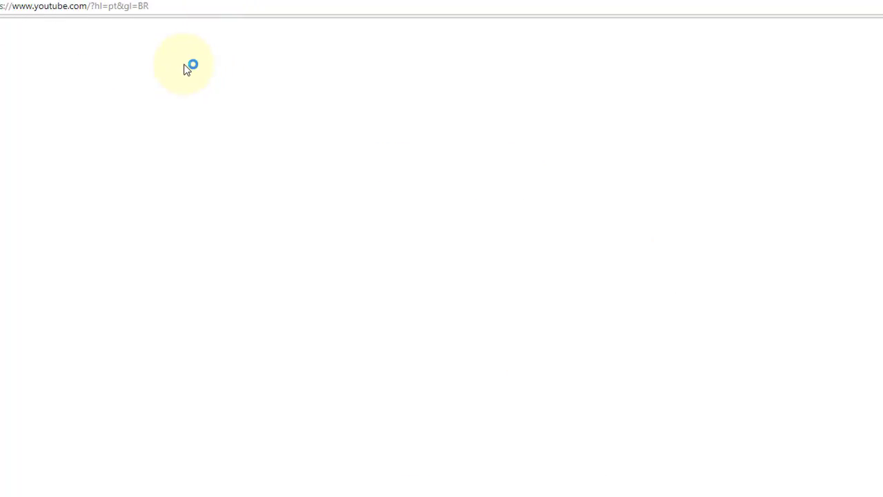
{"action": "left_click", "coordinate": [210, 33]}
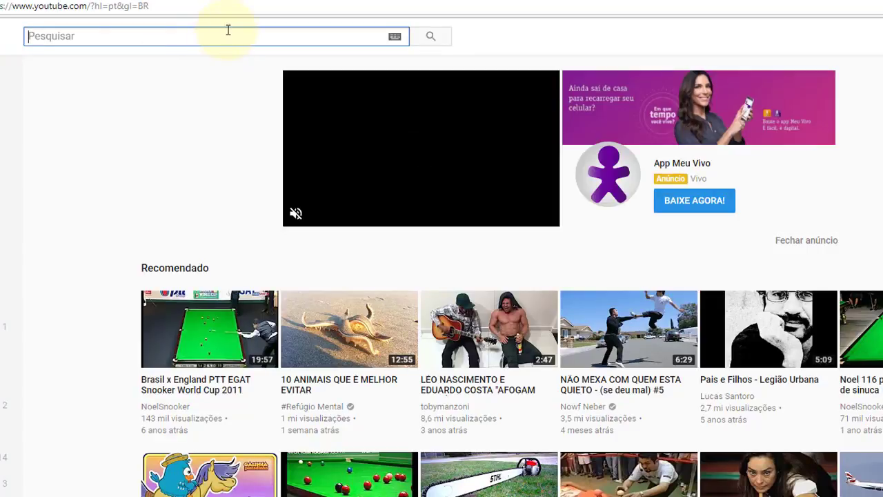
{"action": "type", "text": "n"}
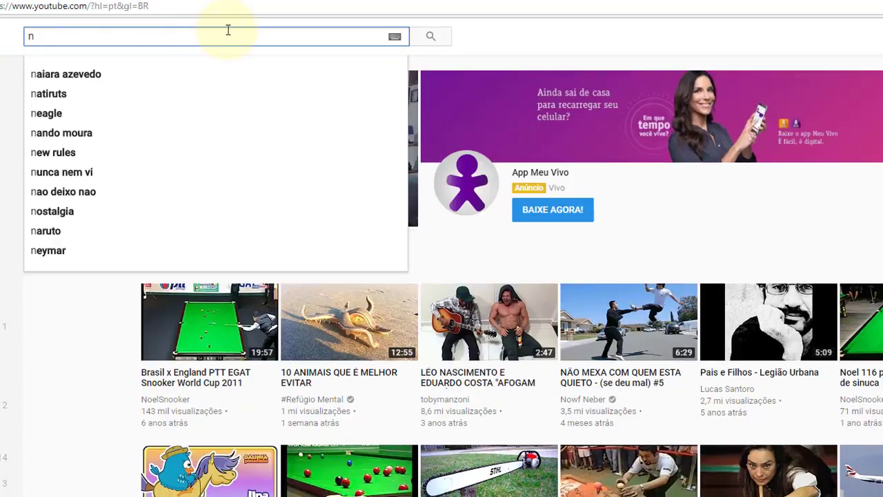
{"action": "type", "text": "eri nei"}
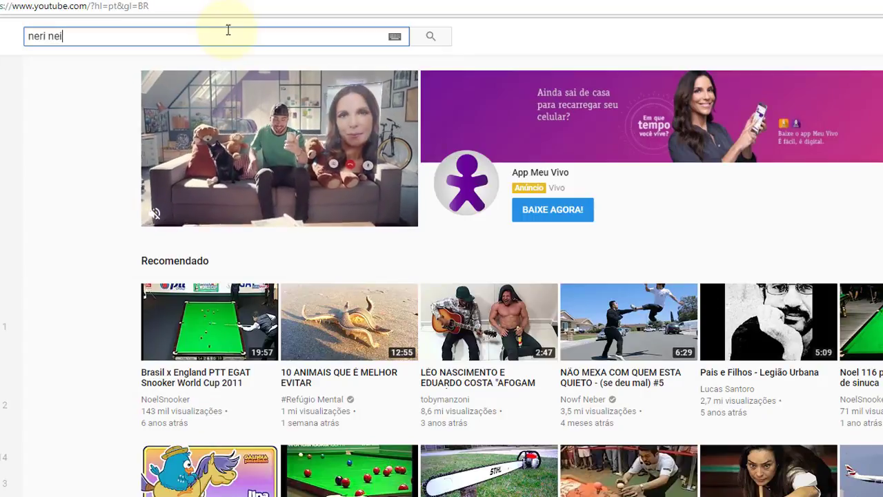
{"action": "type", "text": "tzke"}
{"action": "key", "text": "Return"}
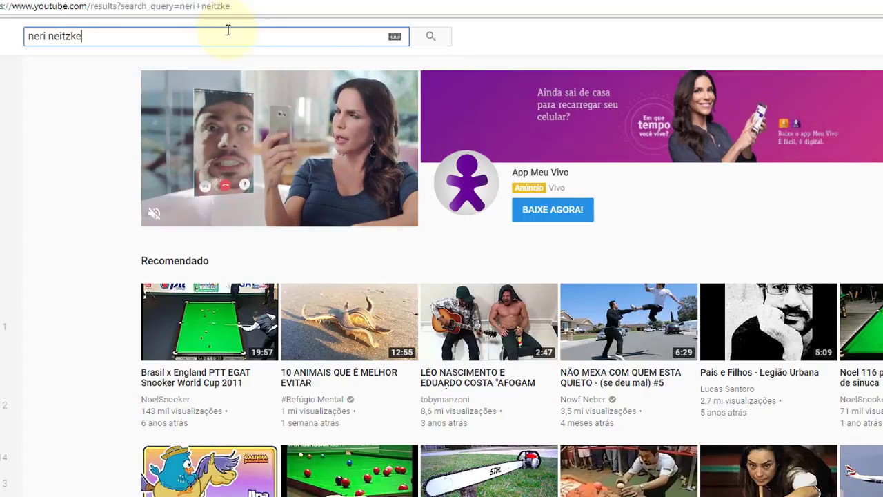